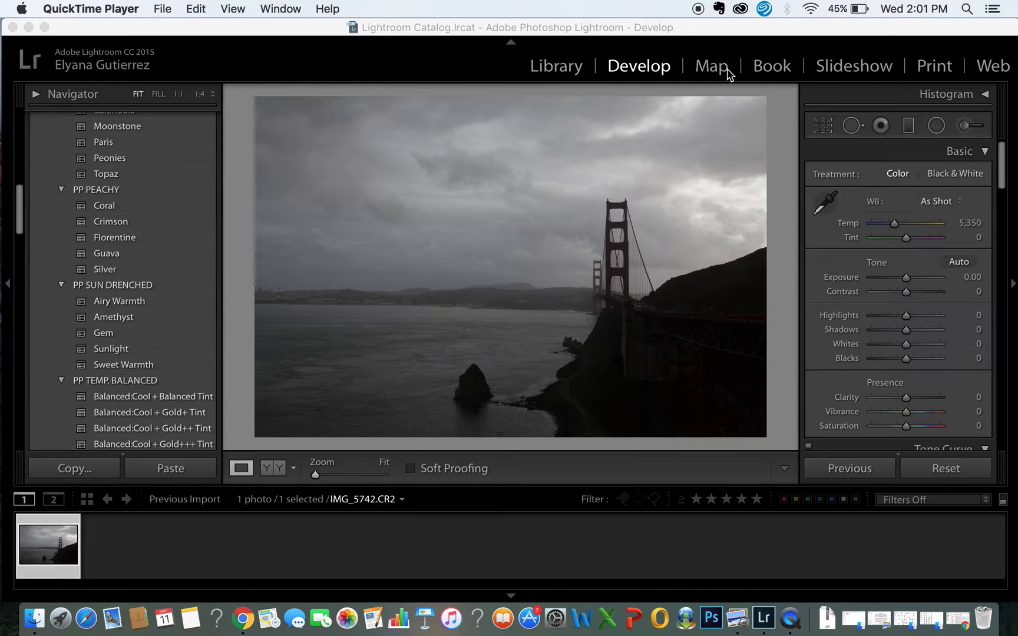
Raise Basic Exposure to +1.45 and Shadows to +76 to open up the dark cliffs and bridge.
mouse_move(906, 281)
left_mouse_down()
mouse_move(921, 282)
mouse_move(908, 282)
left_mouse_up()
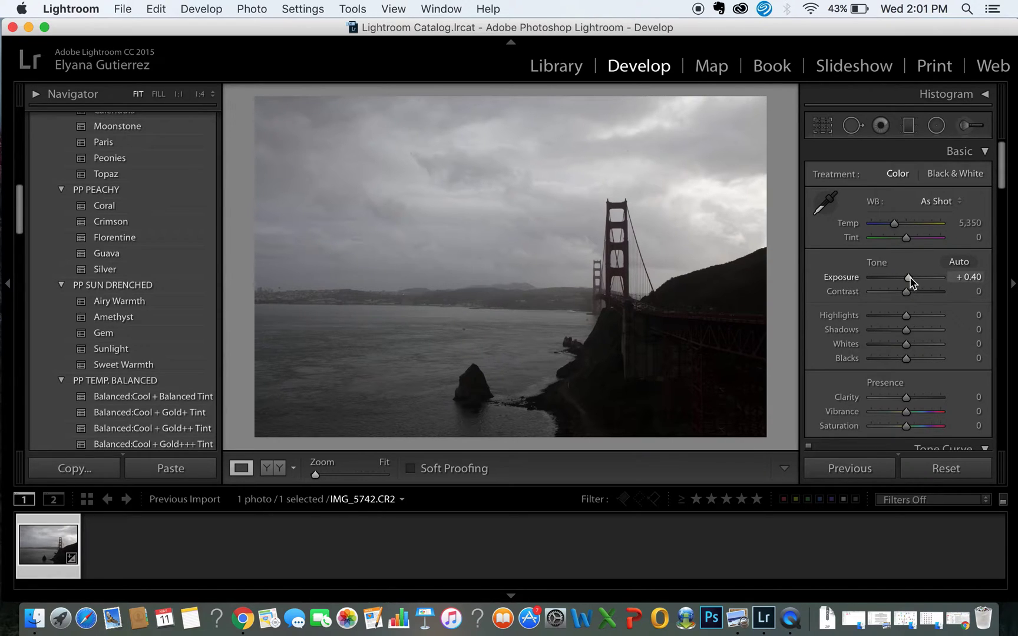
left_click_drag(910, 282, 916, 288)
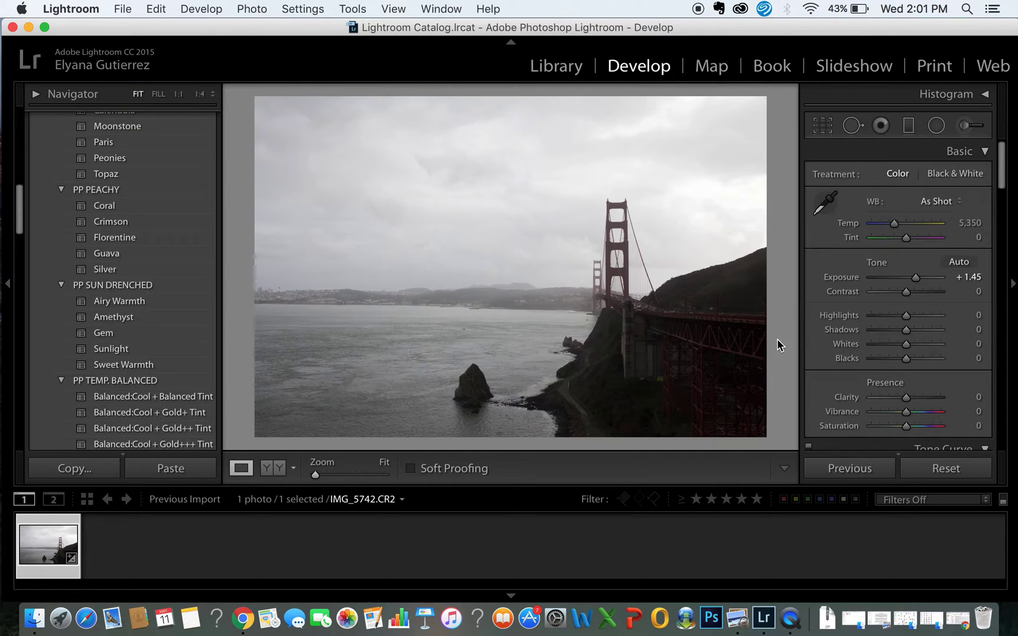
left_click_drag(907, 335, 931, 339)
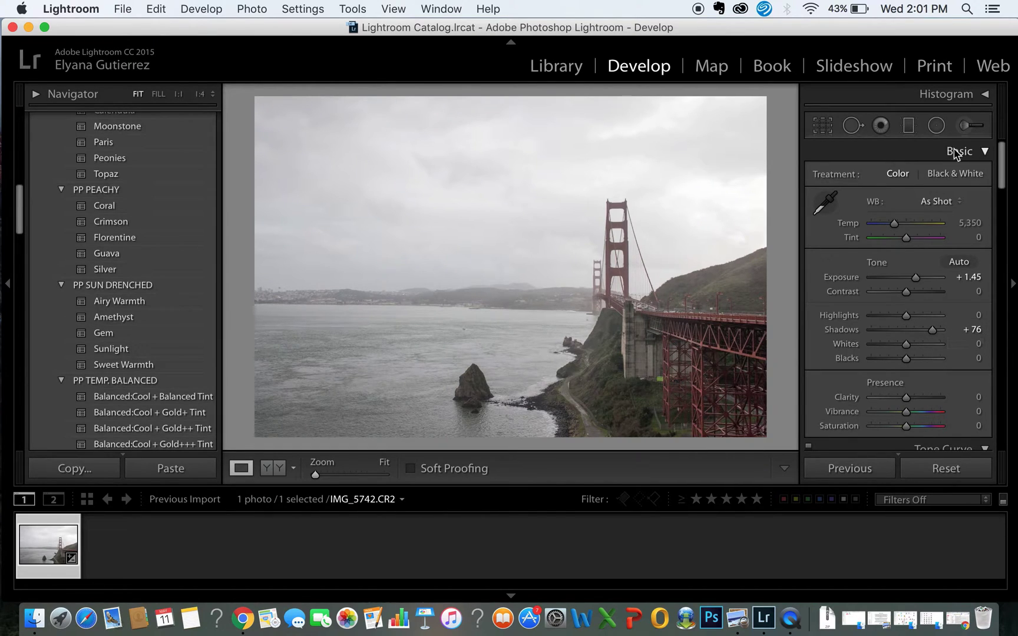
Start a graduated filter with its effects reset and only Exposure set to -1.95.
left_click(908, 126)
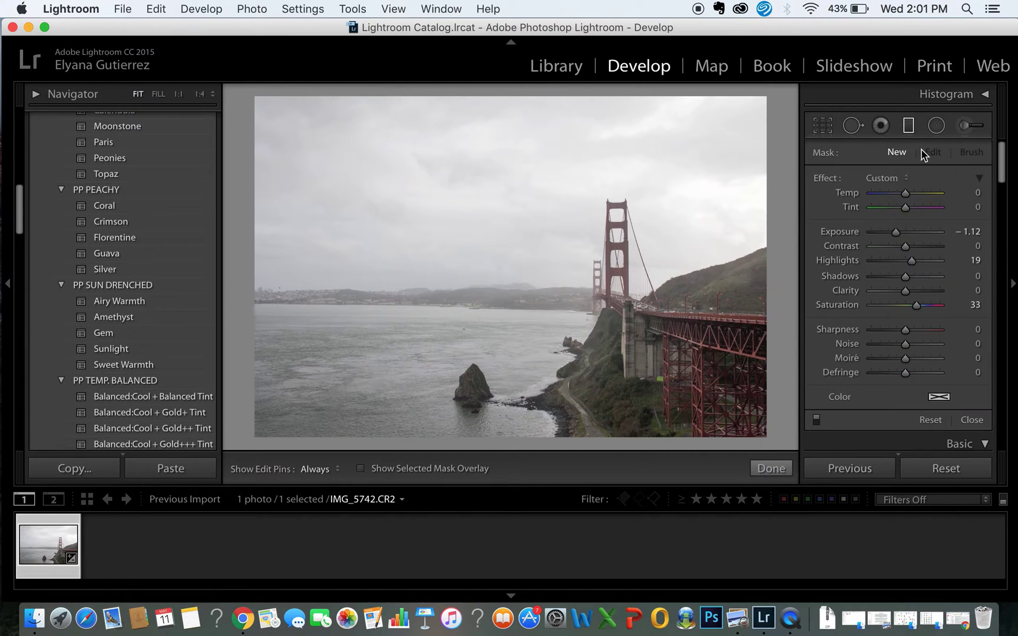
double_click(823, 181)
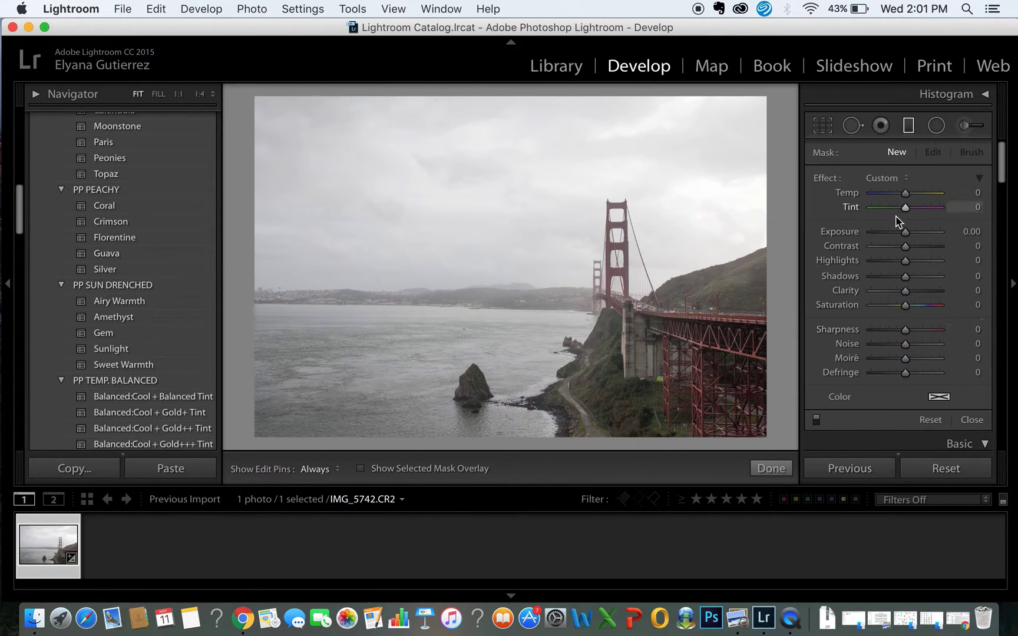
left_click_drag(904, 233, 887, 235)
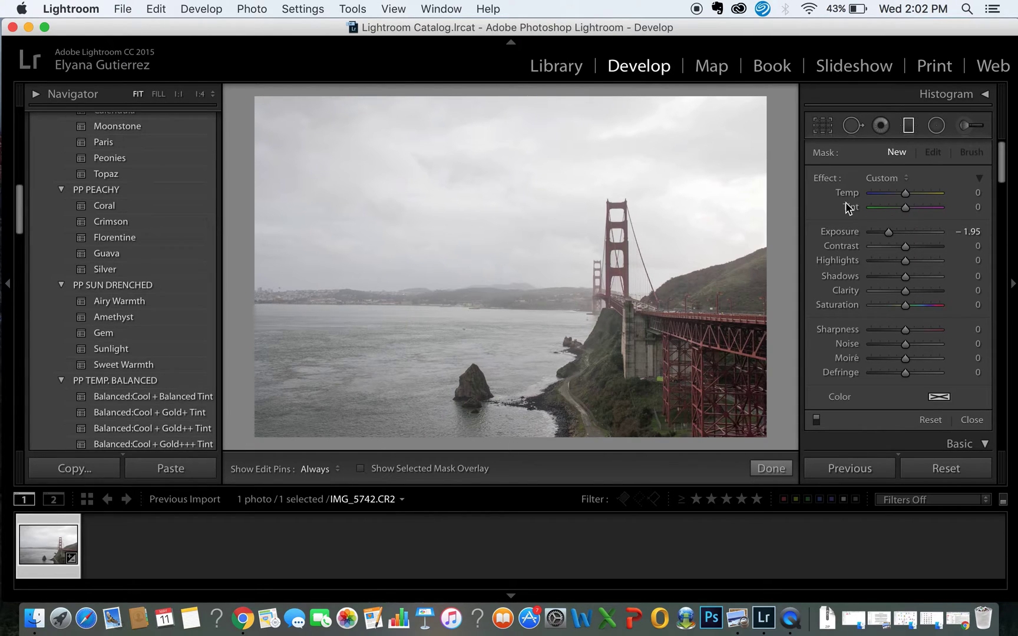
key("shift")
Draw the filter straight down from the top edge, set its Exposure to -1.95, and commit it.
left_click_drag(513, 90, 520, 278)
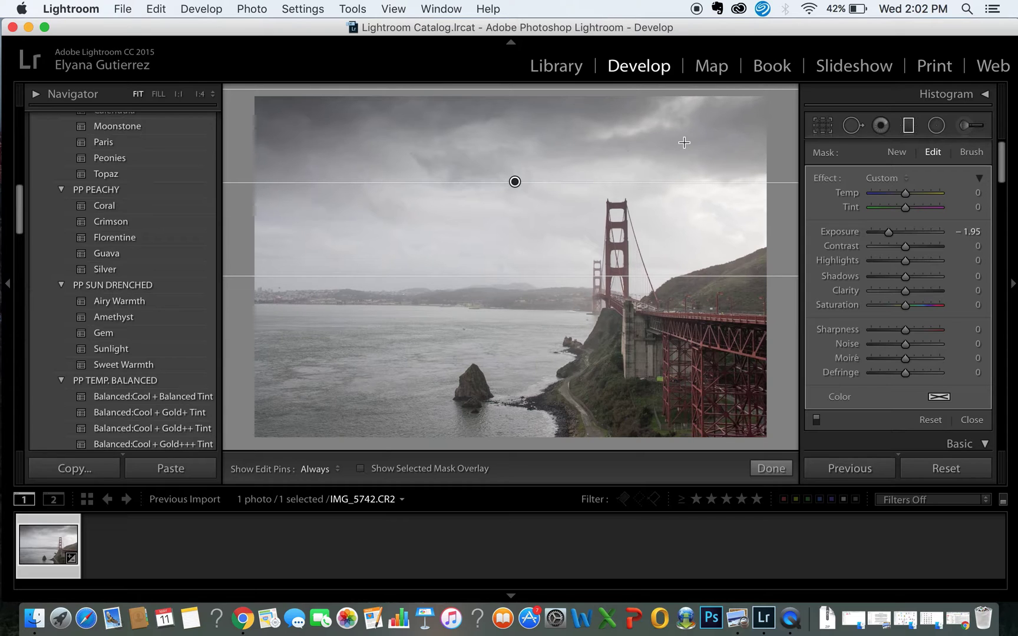
mouse_move(887, 232)
left_mouse_down()
mouse_move(864, 233)
mouse_move(911, 235)
mouse_move(880, 243)
mouse_move(896, 257)
mouse_move(888, 233)
left_mouse_up()
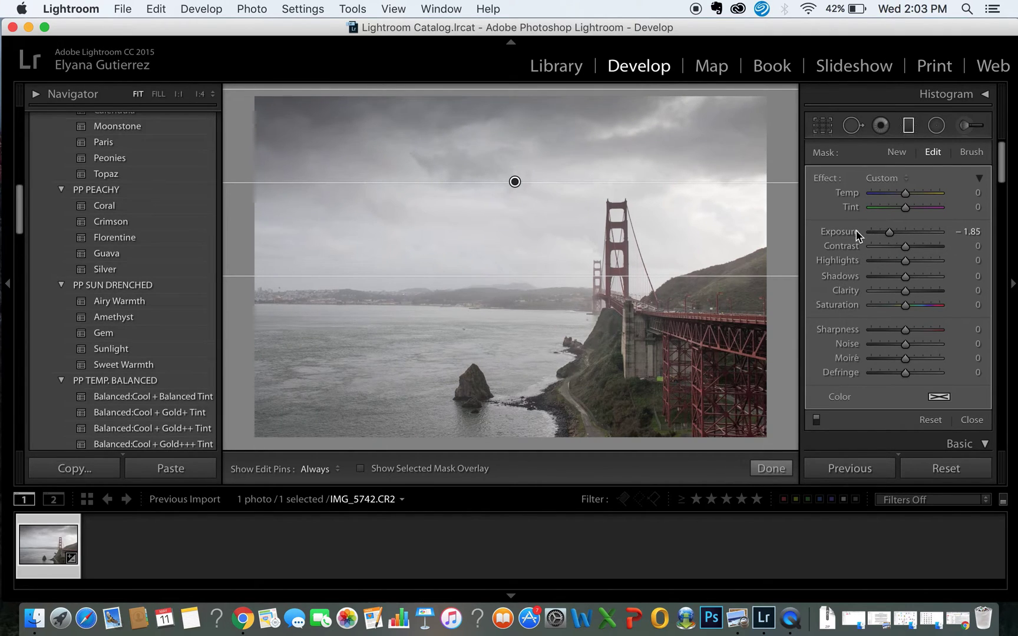
left_click(969, 231)
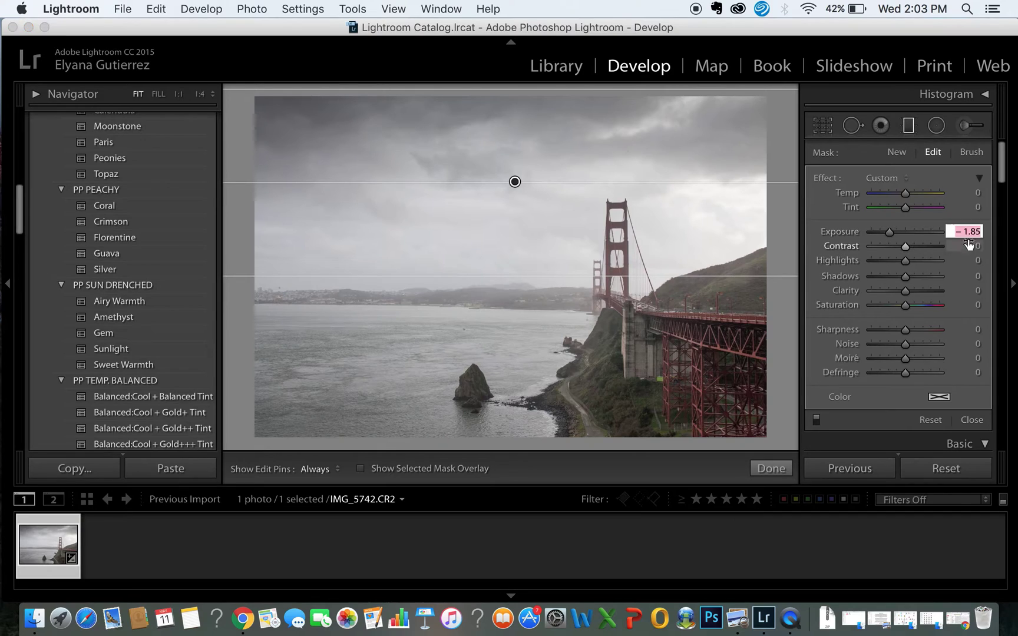
key("Down")
key("Return")
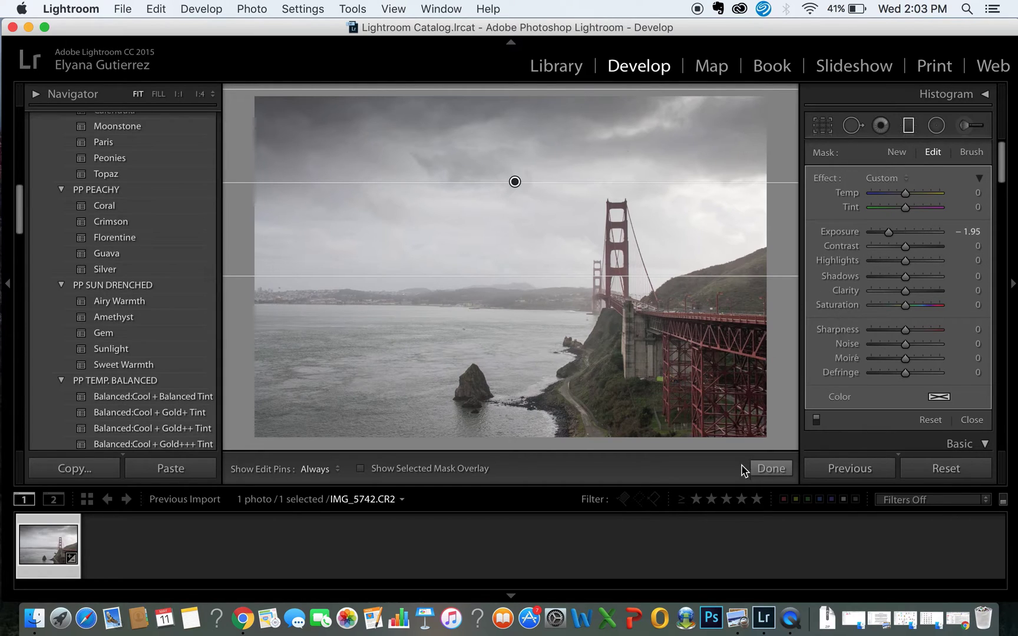
left_click(767, 469)
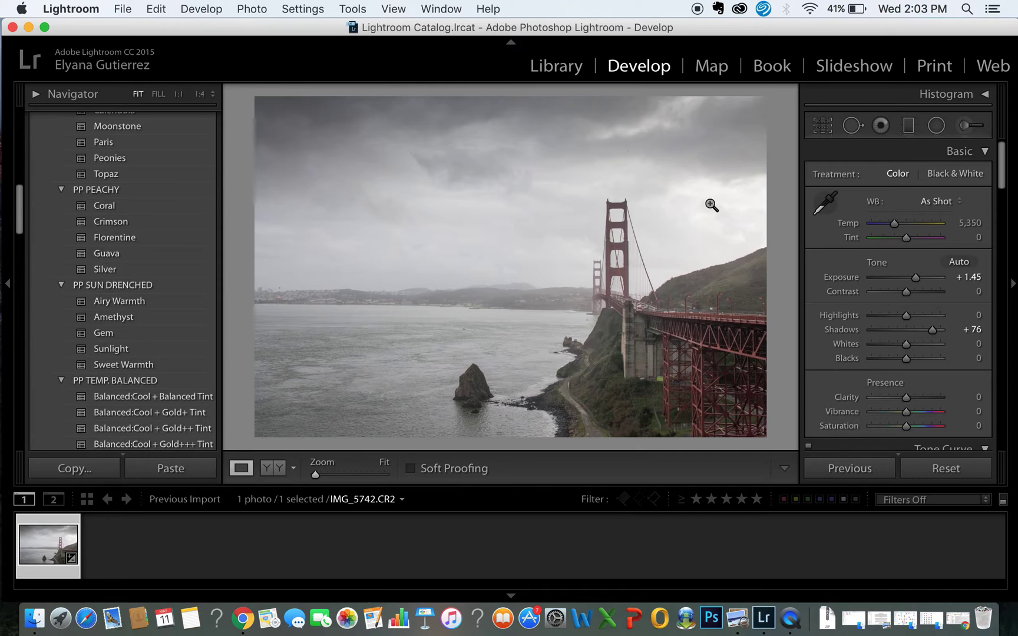
Add a bottom-up graduated filter with Exposure 1.13, Contrast 100, Highlights -20 and Shadows 6.
left_click(908, 124)
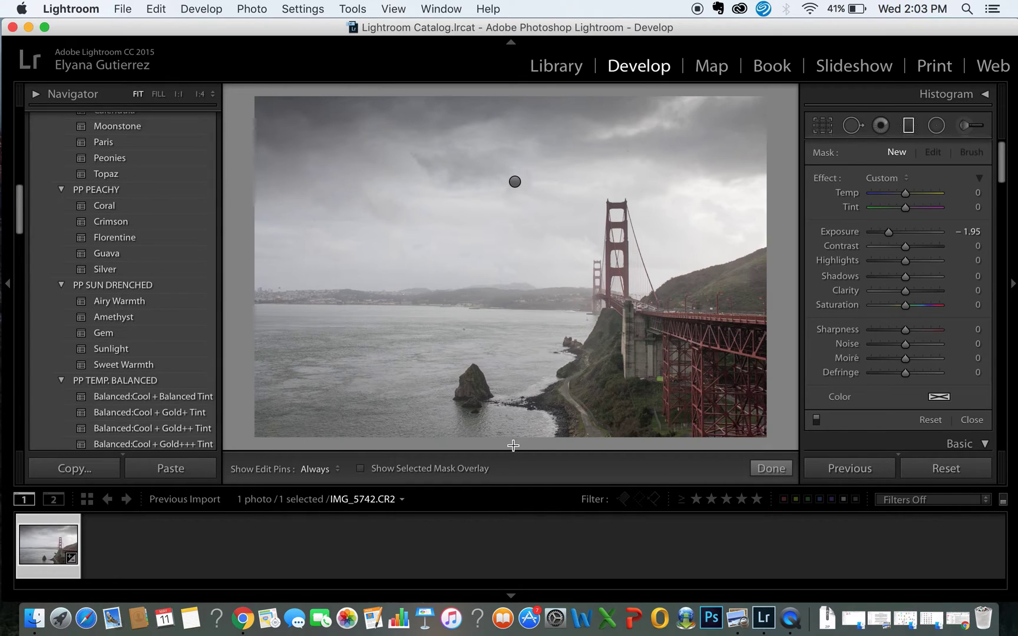
left_click_drag(510, 447, 555, 287)
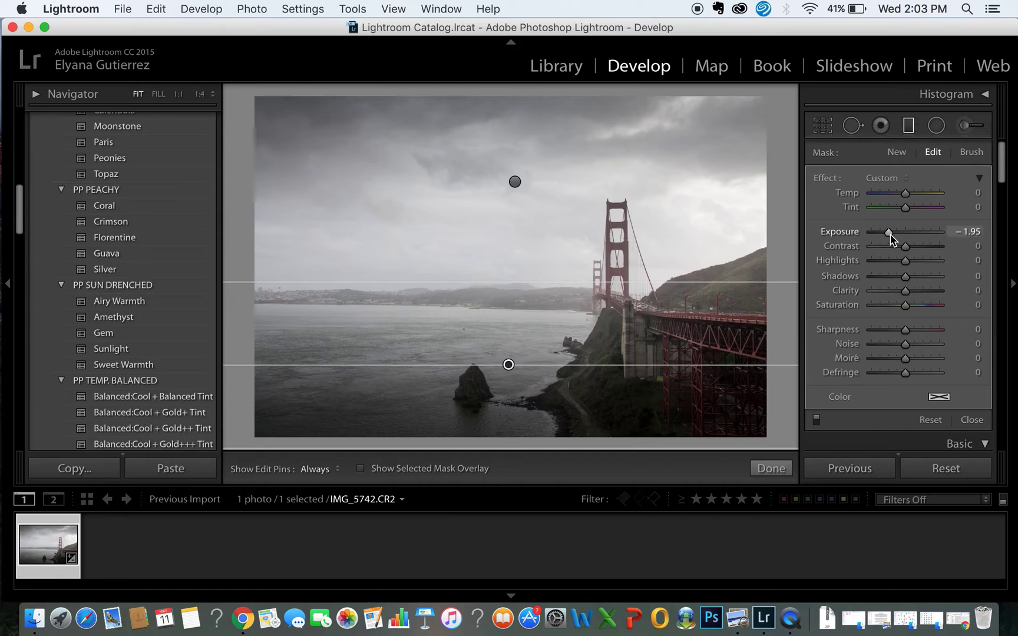
left_click_drag(890, 232, 915, 234)
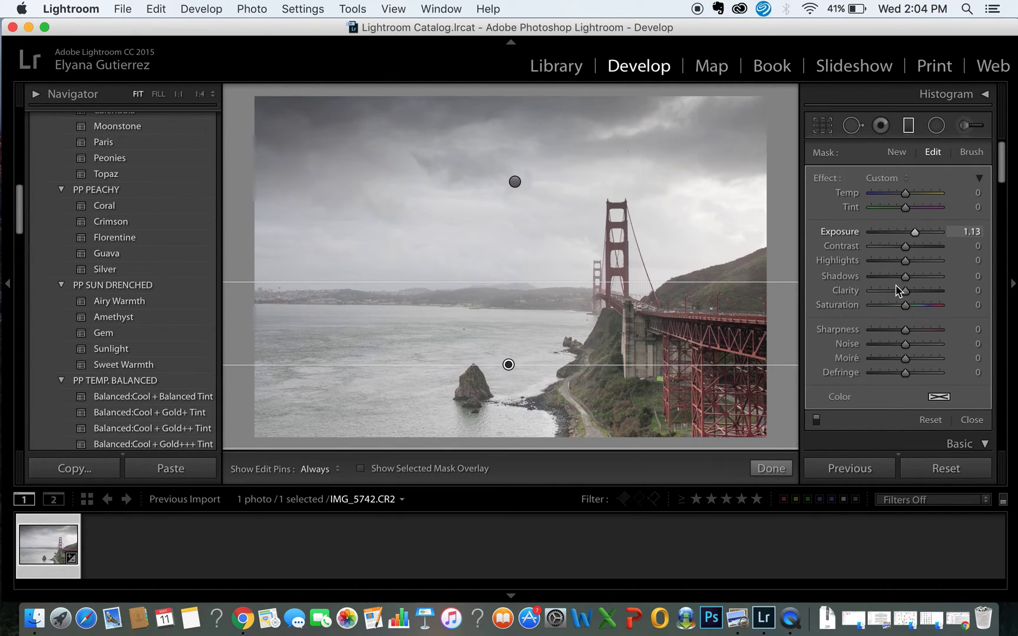
mouse_move(905, 277)
left_mouse_down()
mouse_move(894, 281)
mouse_move(910, 284)
mouse_move(921, 254)
mouse_move(944, 266)
mouse_move(888, 265)
mouse_move(935, 265)
mouse_move(898, 266)
left_mouse_up()
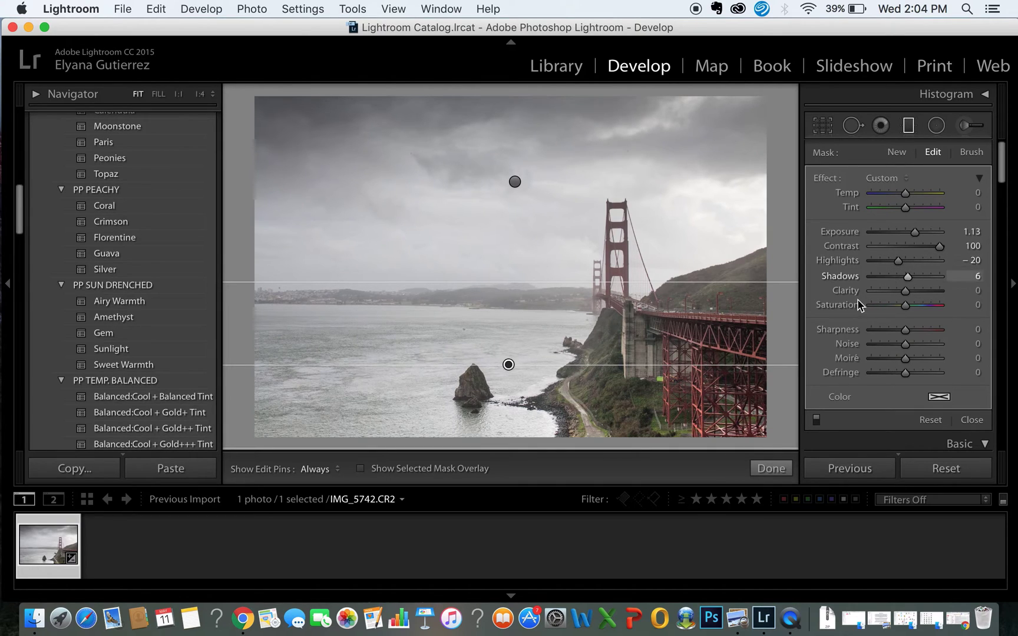
left_click(769, 473)
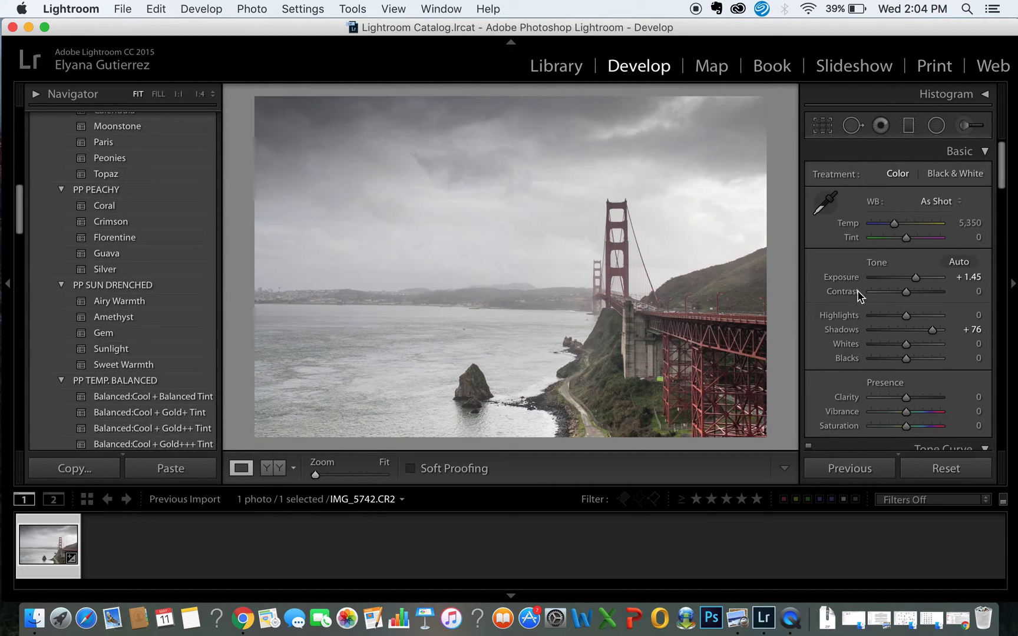
In HSL Saturation, set Red to +84 and Green to -58.
scroll(893, 354, "down", 15)
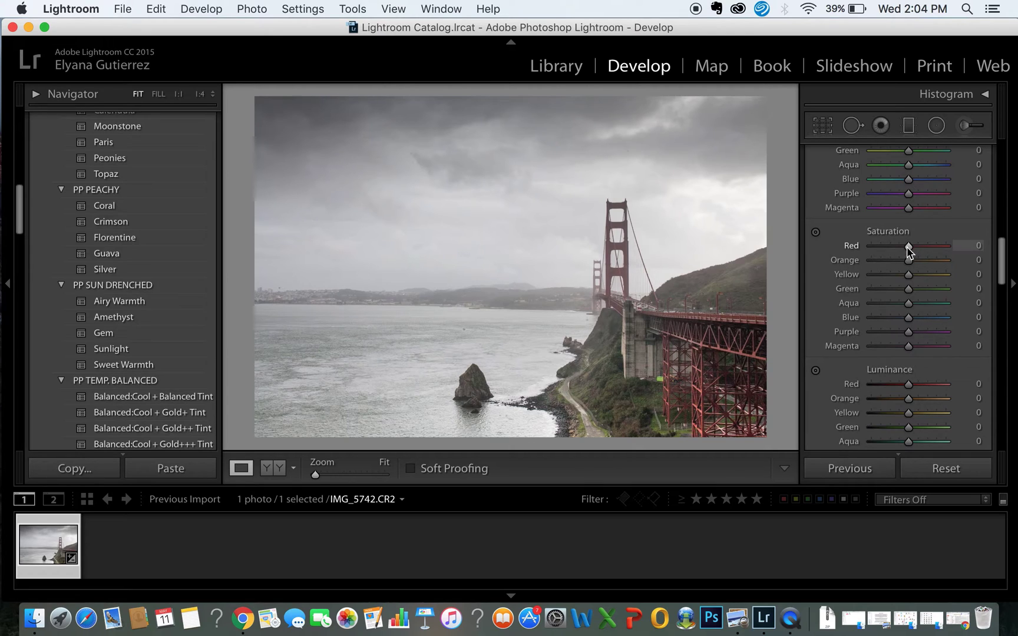
left_click_drag(908, 241, 931, 250)
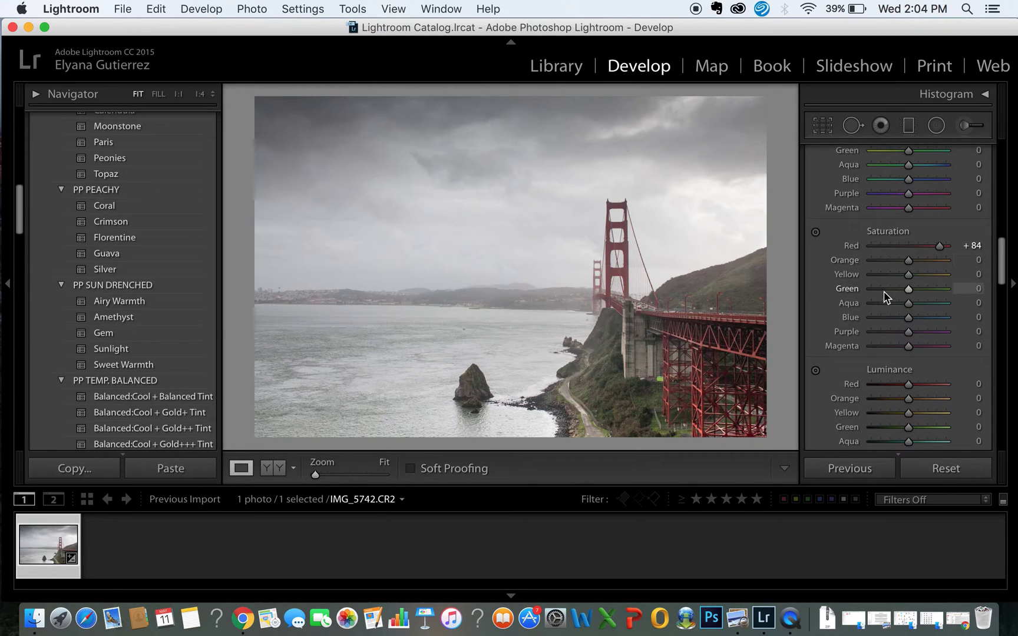
left_click_drag(910, 292, 888, 299)
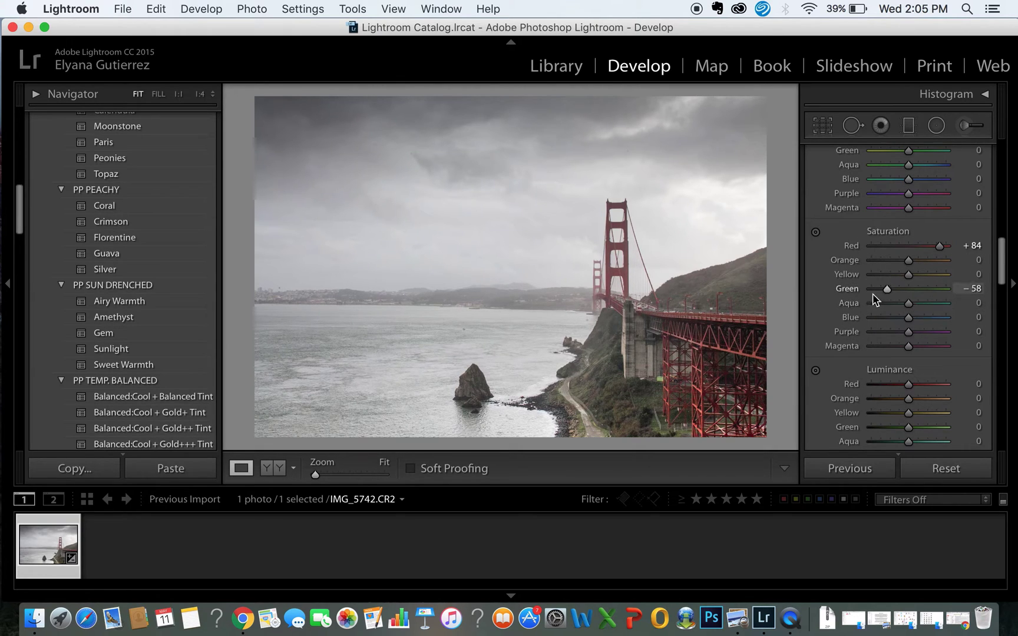
scroll(878, 294, "up", 3)
scroll(889, 298, "up", 10)
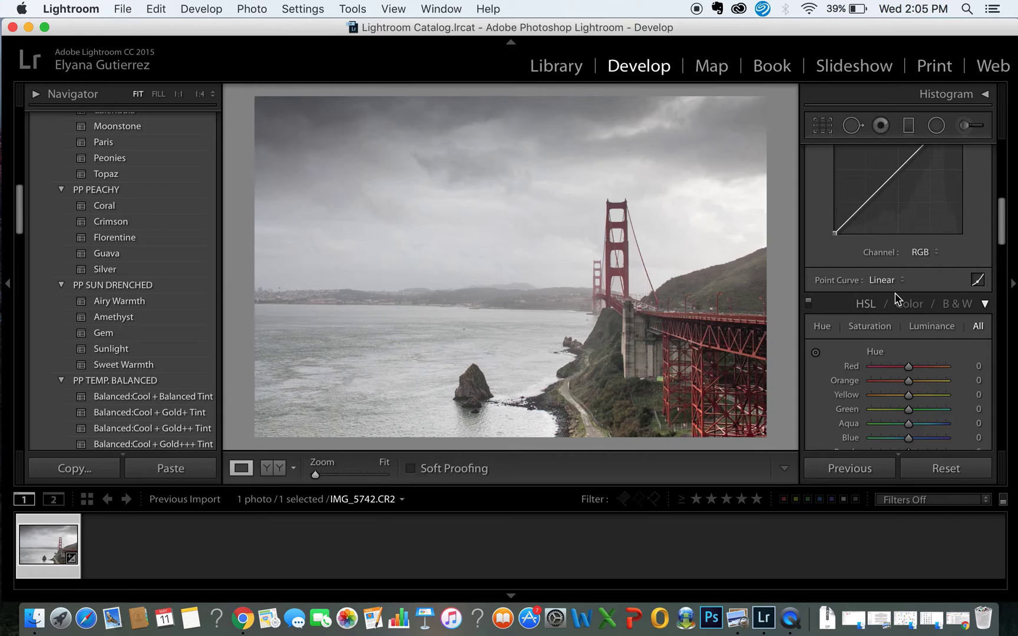
Set Basic Saturation to -15 and Contrast to +75.
scroll(897, 292, "up", 3)
left_click_drag(904, 321, 900, 324)
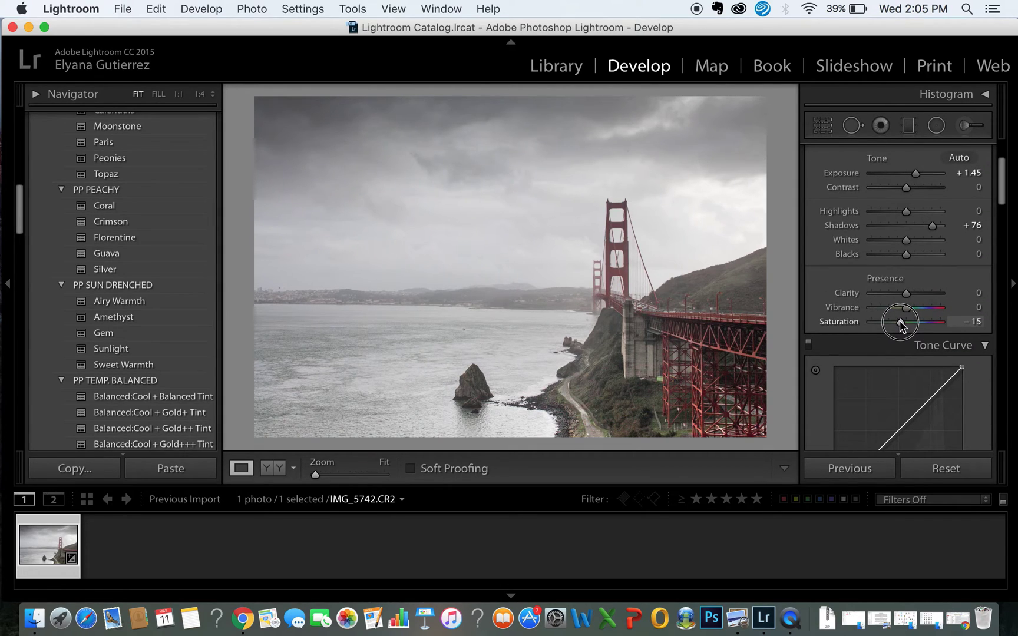
scroll(890, 345, "up", 3)
left_click_drag(907, 293, 931, 306)
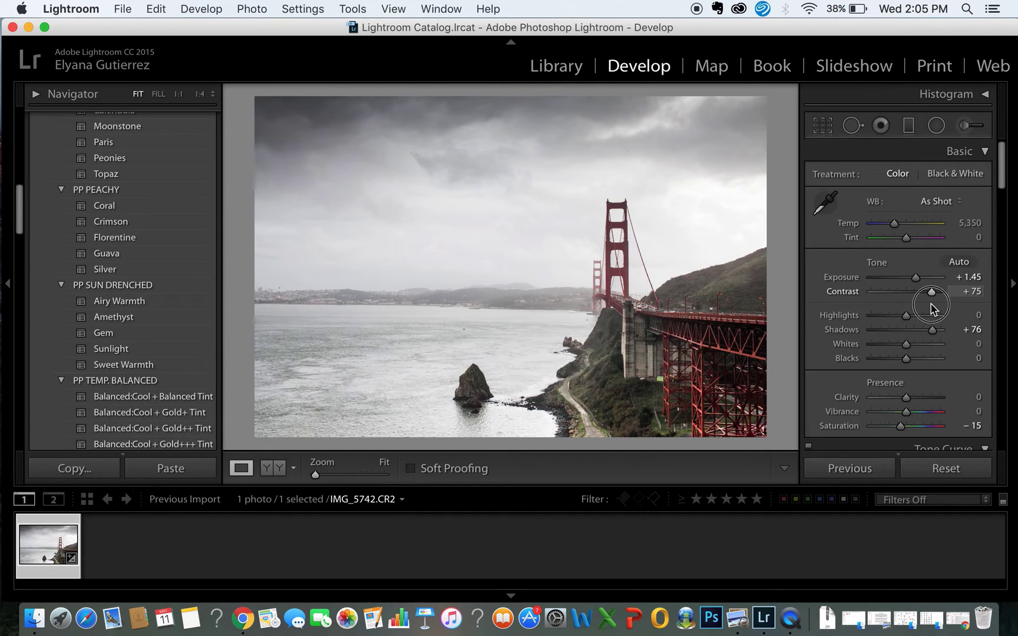
Push HSL Aqua saturation to +100 for teal-blue water.
scroll(902, 328, "down", 15)
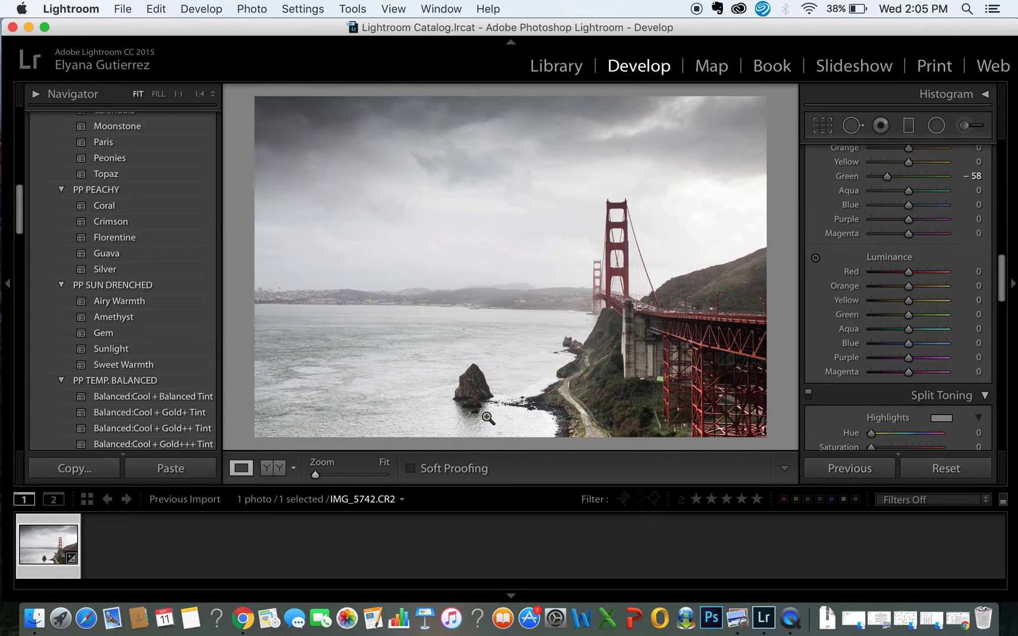
scroll(901, 288, "up", 8)
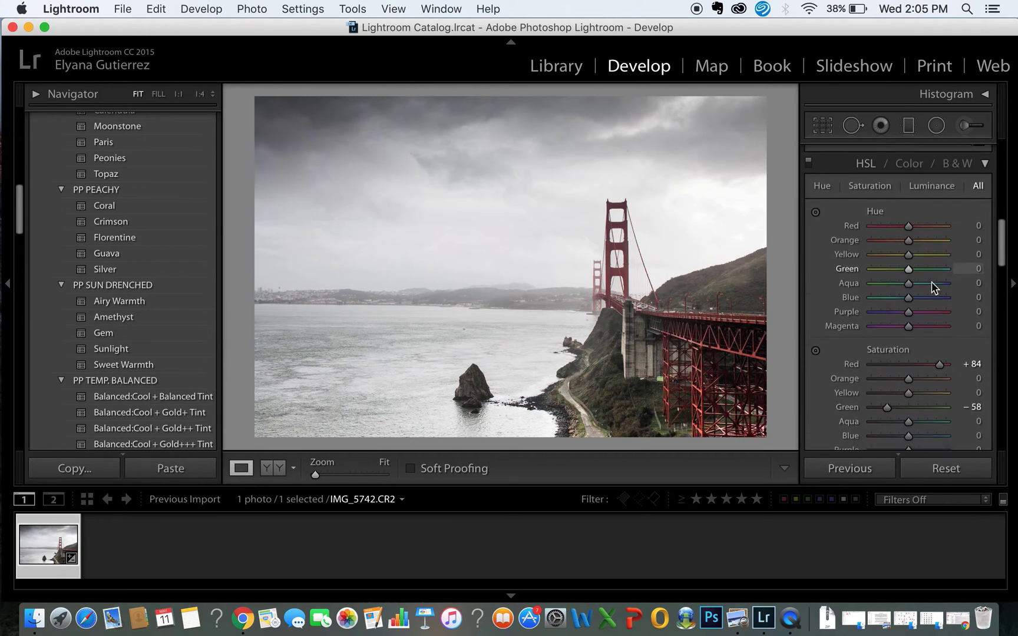
scroll(899, 291, "down", 5)
left_click_drag(908, 260, 973, 273)
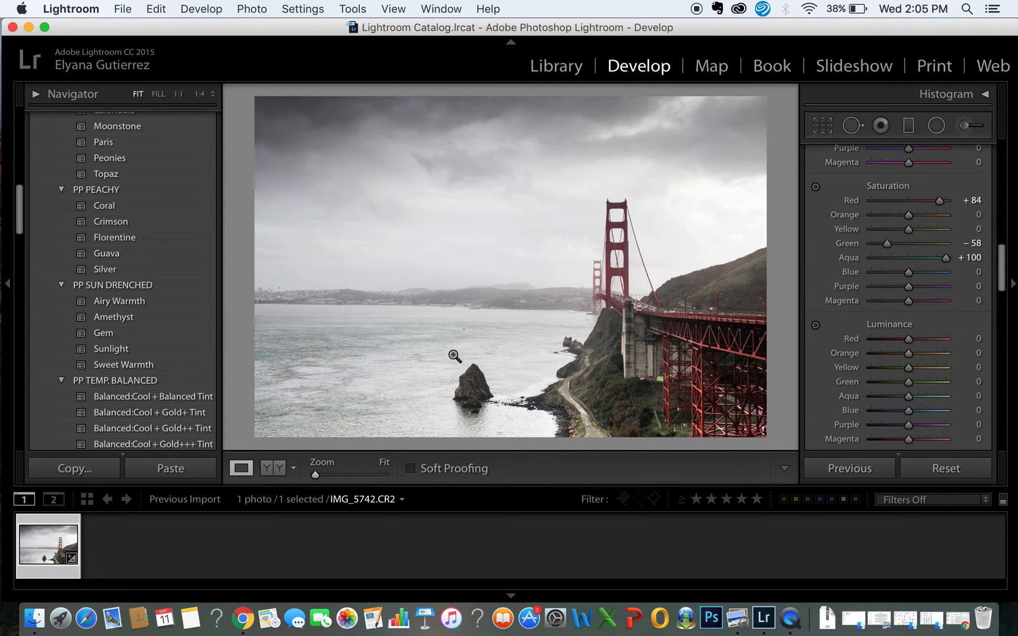
Drag RGB point-curve points into an S-shape: shadows pulled down, midtones and highlights lifted.
scroll(893, 318, "up", 6)
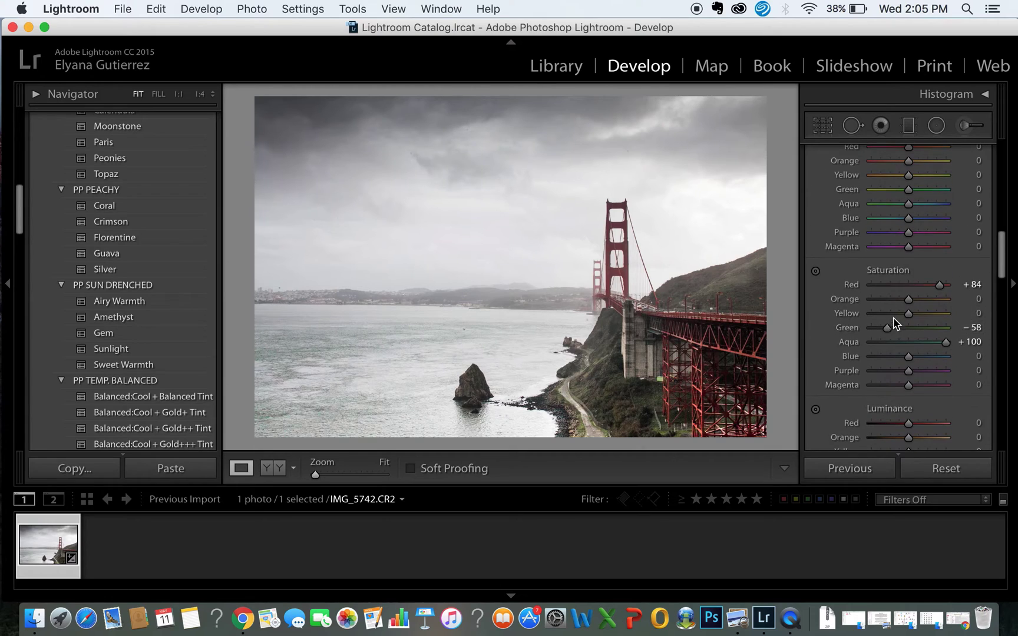
scroll(895, 312, "up", 8)
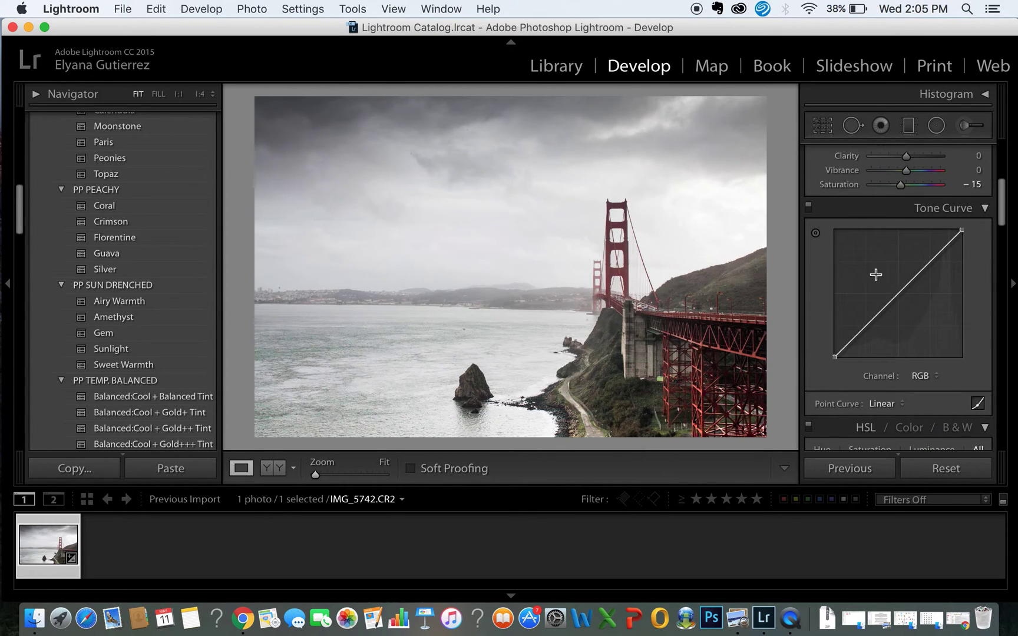
left_click_drag(926, 267, 924, 261)
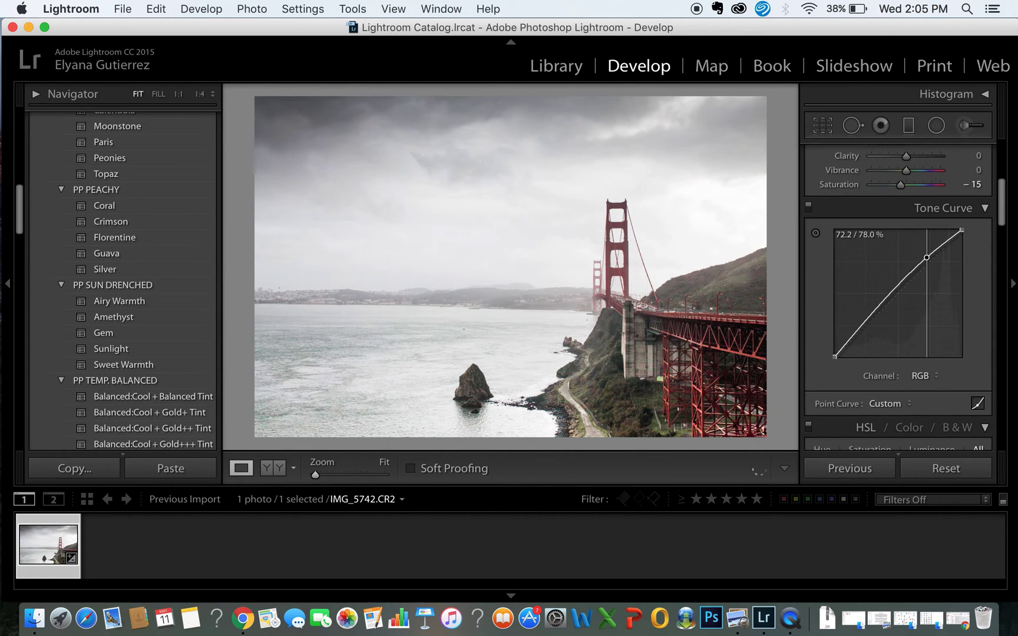
left_click_drag(861, 325, 861, 329)
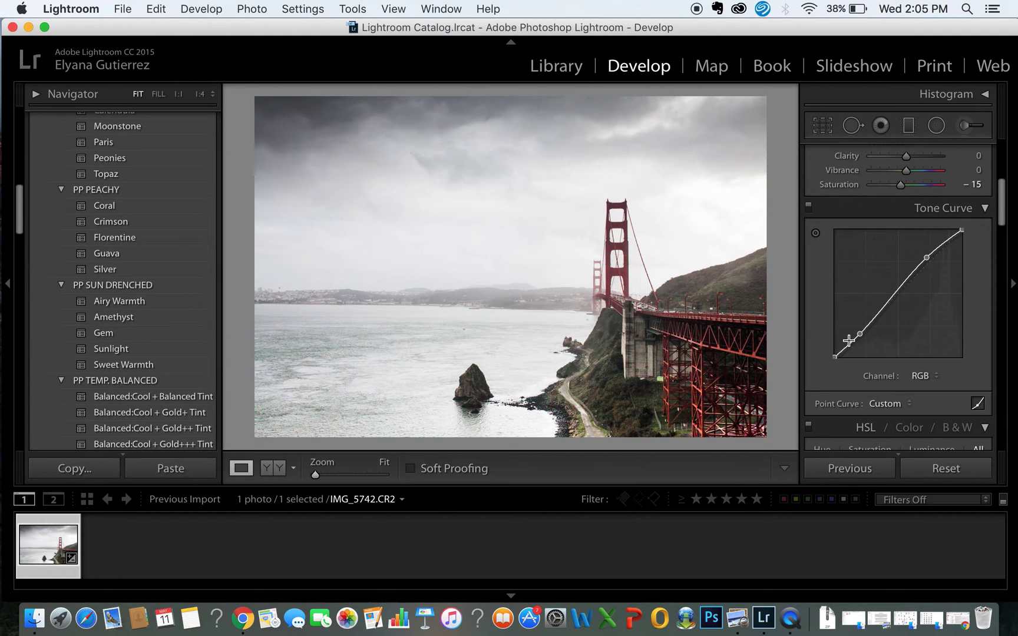
left_click_drag(861, 331, 861, 330)
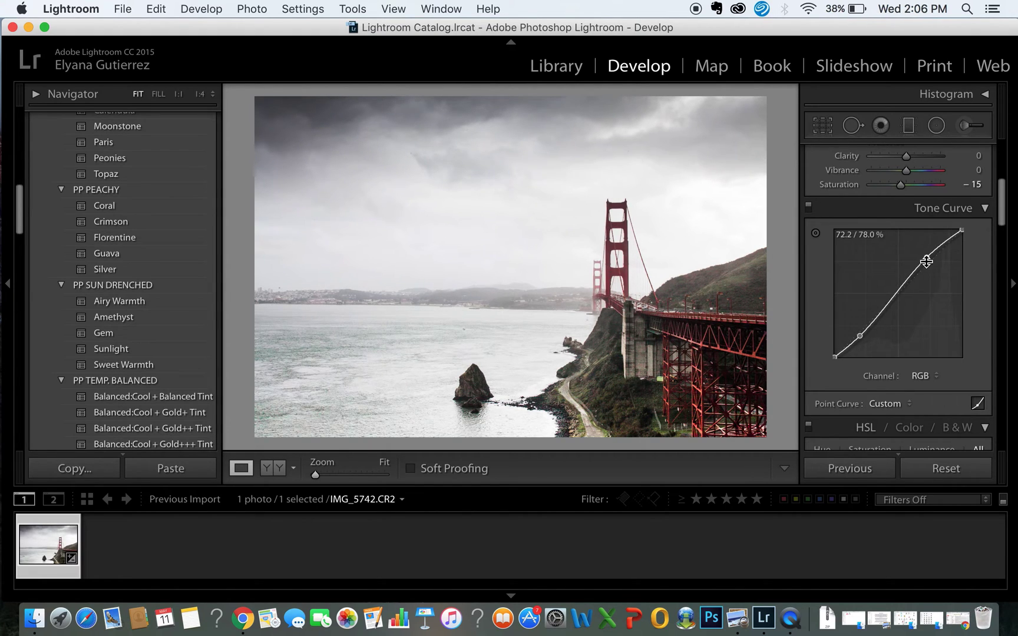
left_click_drag(927, 257, 930, 256)
left_click_drag(891, 301, 890, 295)
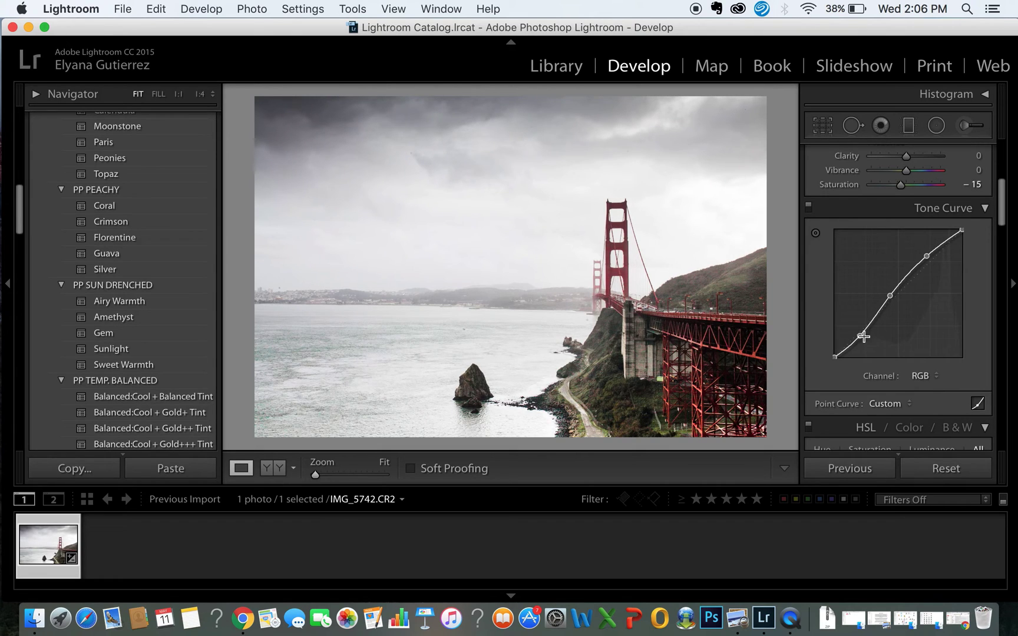
left_click_drag(860, 335, 857, 338)
left_click_drag(926, 256, 919, 260)
Switch the Tone Curve to the Blue channel and settle a point at 69.0 / 71.0%.
left_click(919, 376)
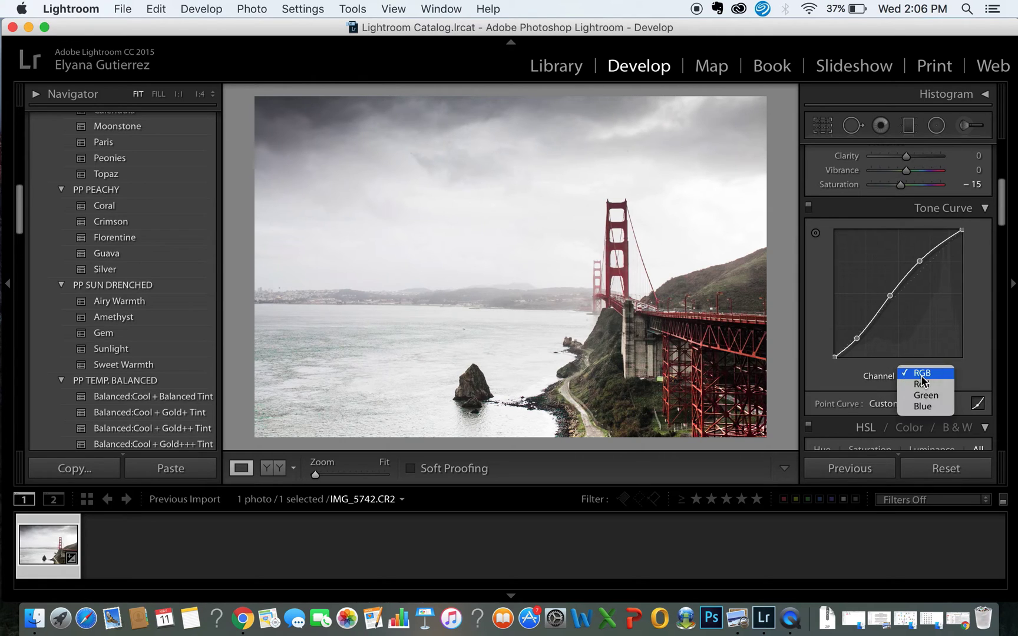
left_click(922, 407)
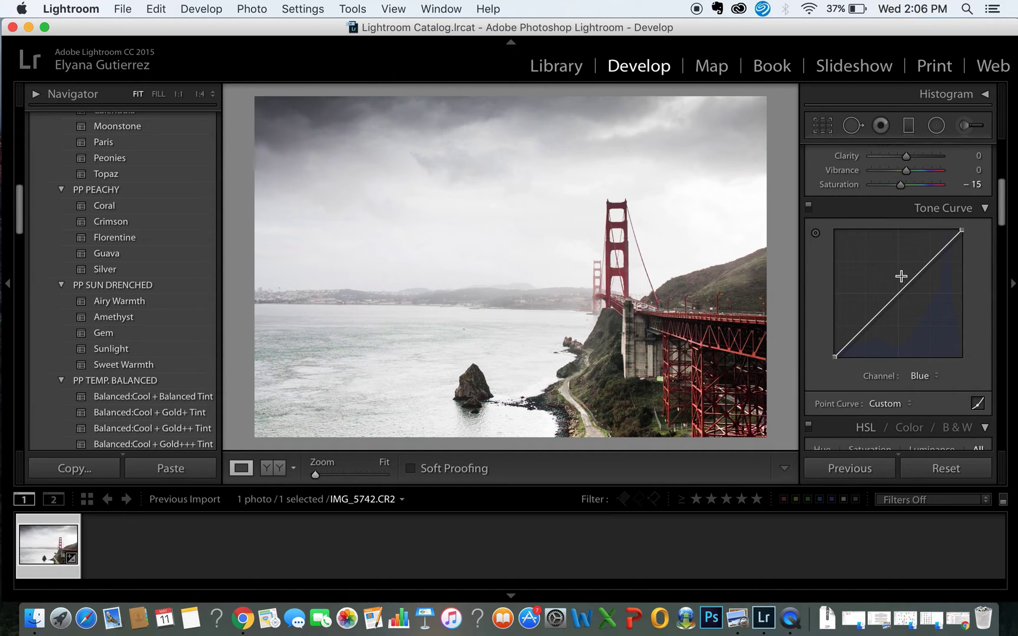
left_click(927, 262)
left_click_drag(928, 262, 927, 263)
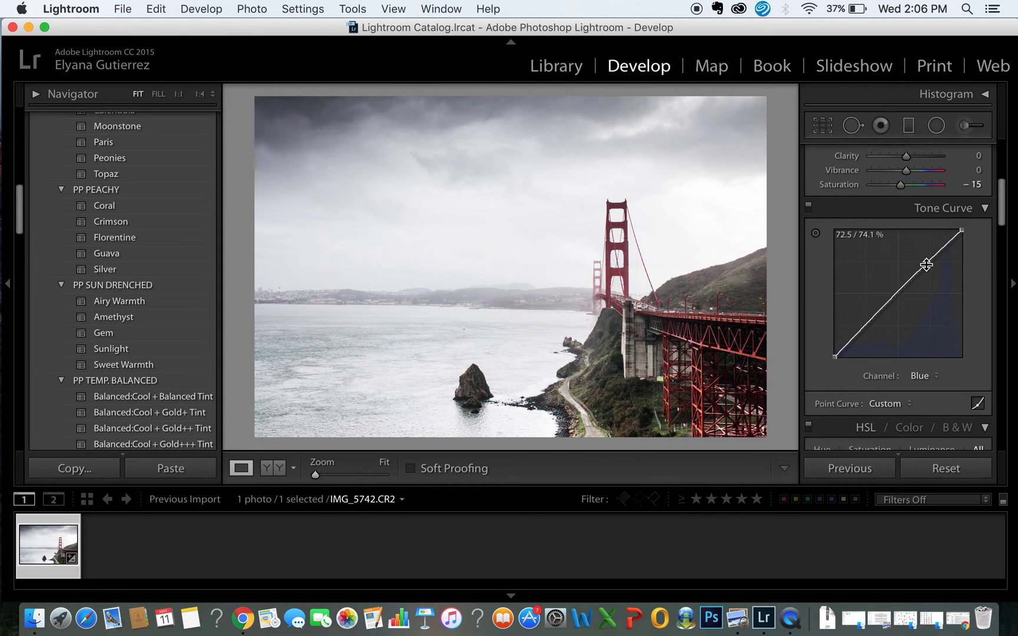
left_click_drag(929, 265, 813, 346)
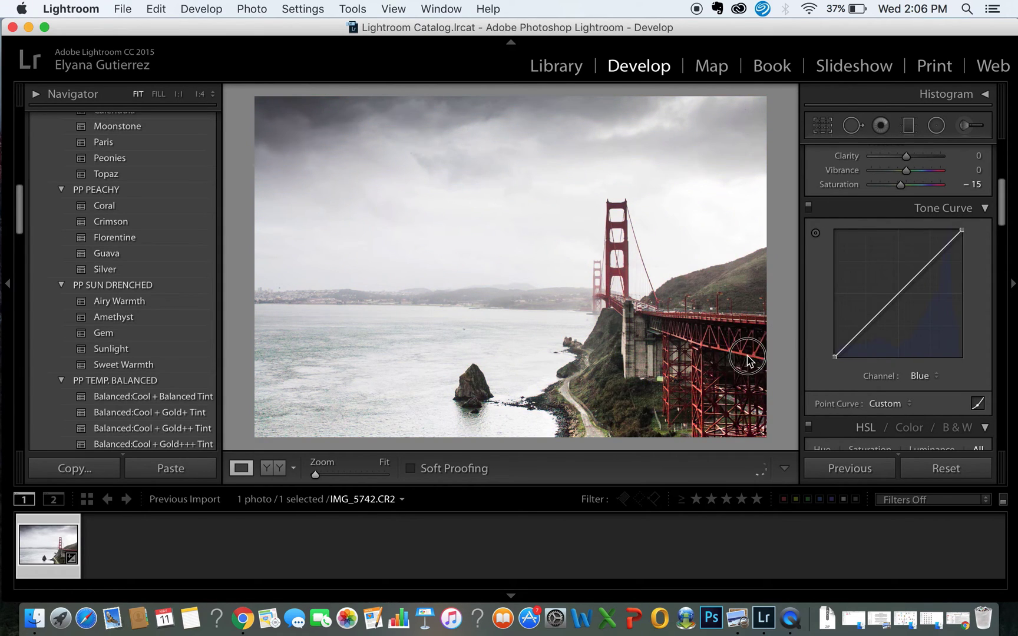
left_click(927, 263)
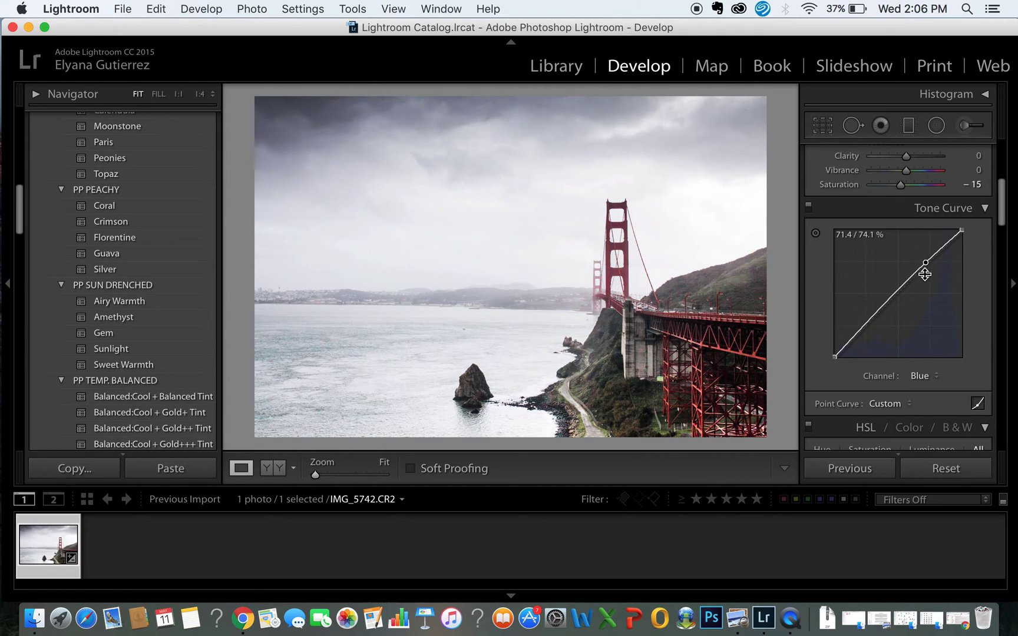
left_click_drag(925, 263, 925, 265)
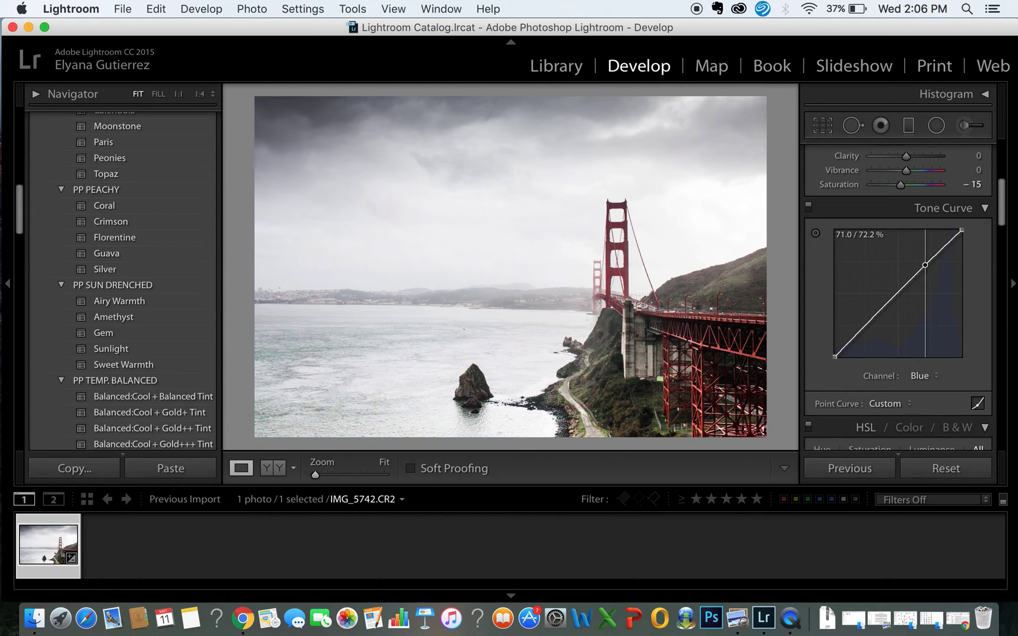
left_click(924, 265)
left_click_drag(924, 265, 917, 270)
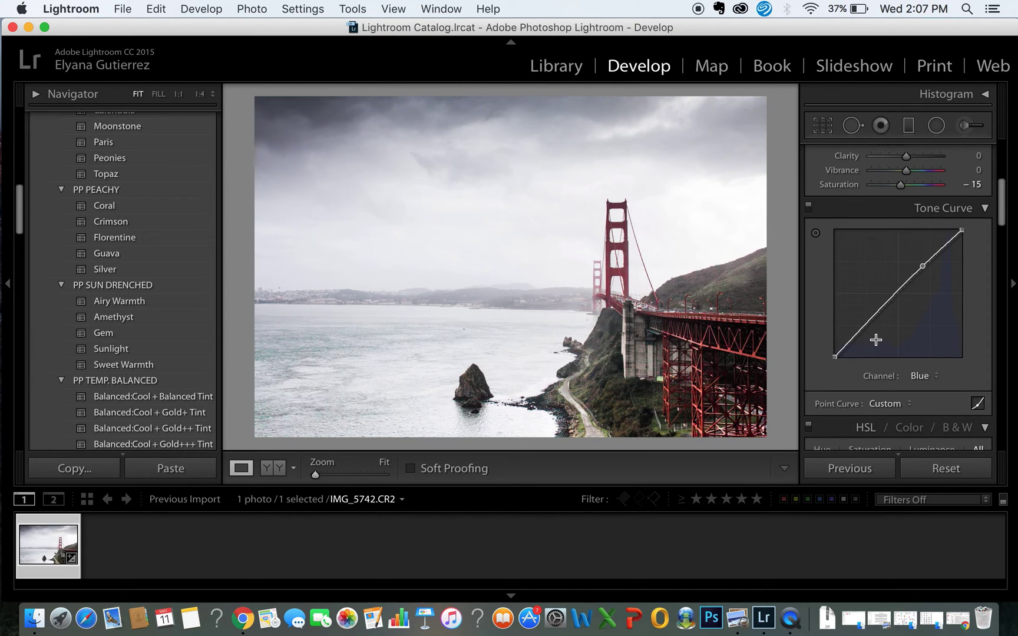
scroll(875, 339, "up", 10)
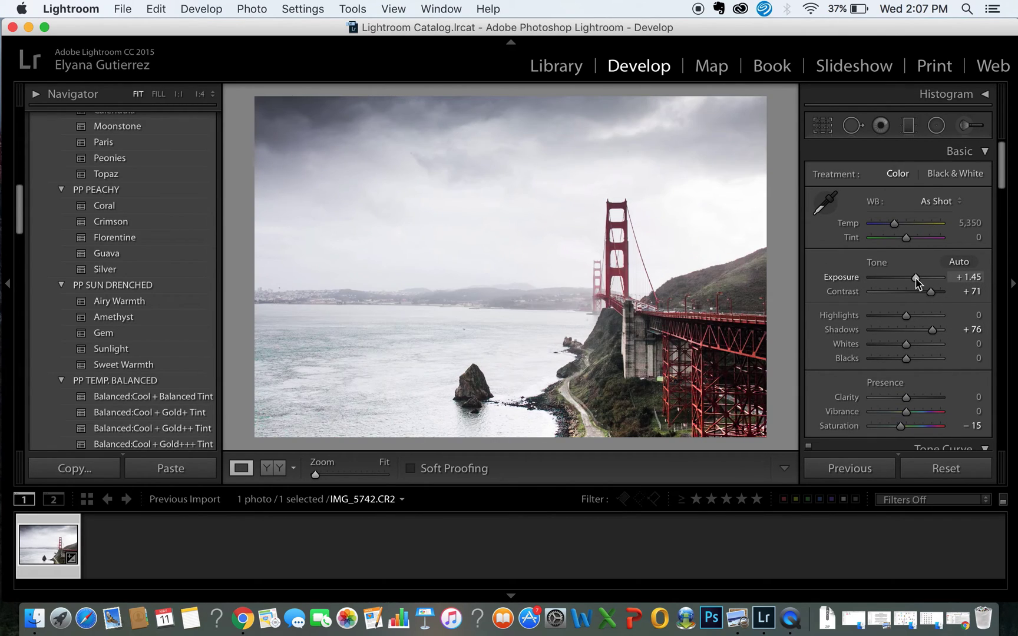
Enter Exposure +1.75 in the Basic panel and drag Contrast up to +100.
left_click_drag(917, 277, 917, 283)
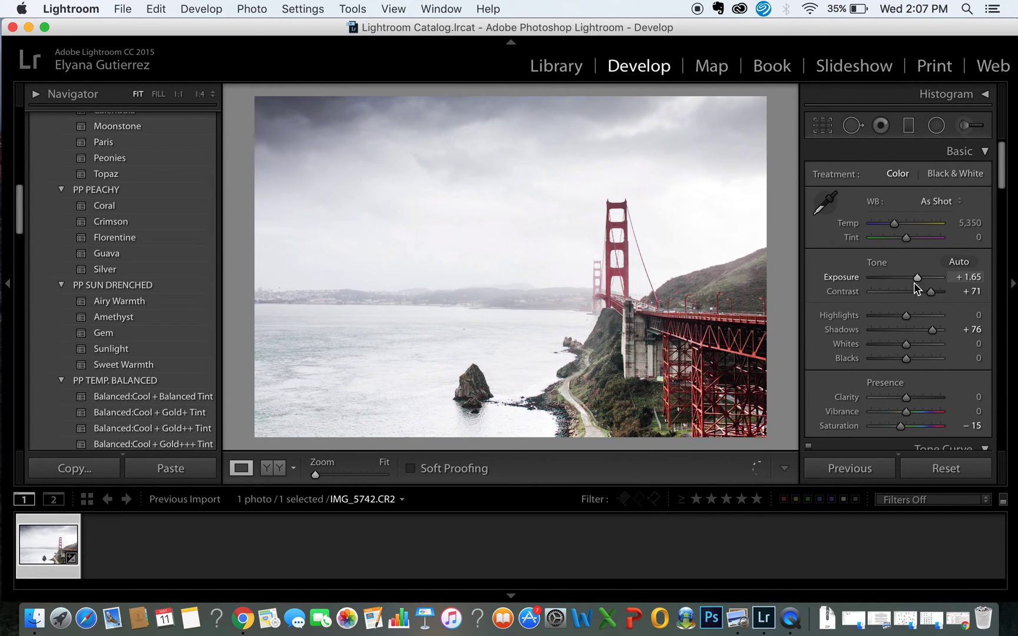
left_click(969, 277)
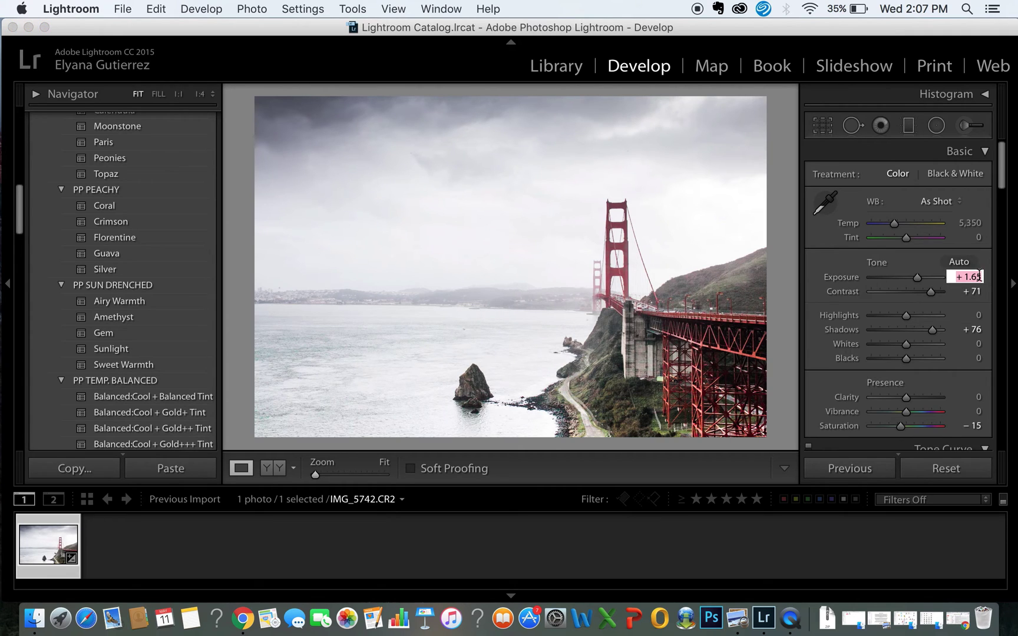
key("BackSpace")
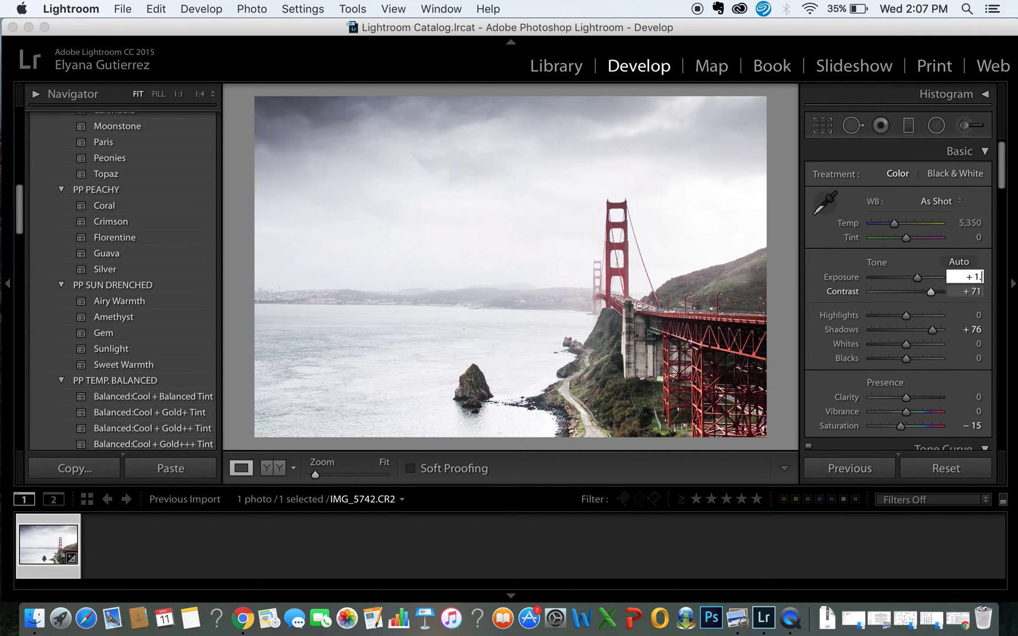
type("75")
key("Return")
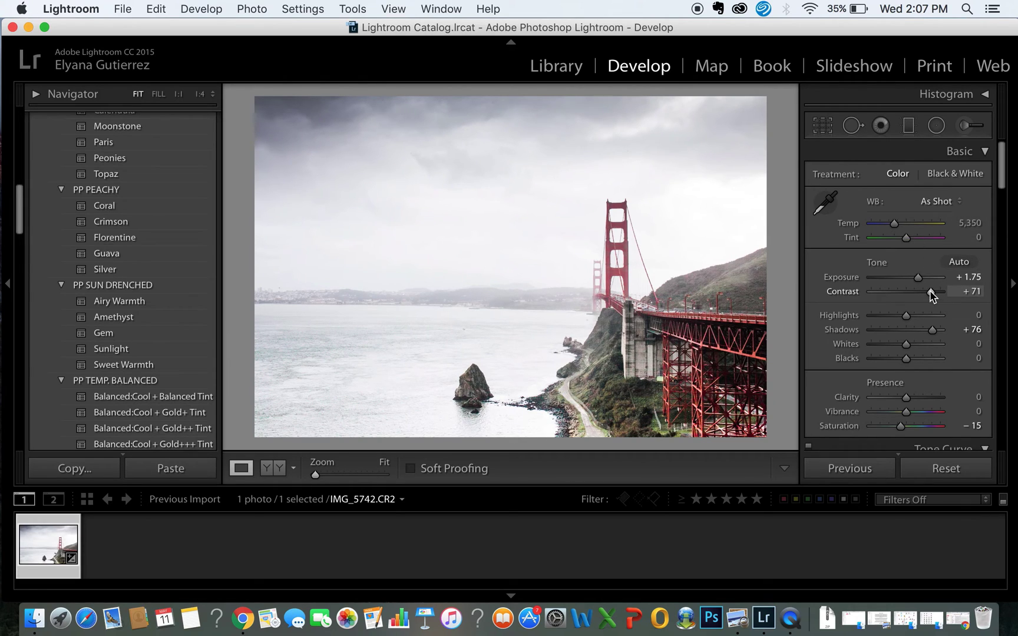
left_click_drag(930, 292, 941, 298)
Return to the Presence sliders and set Clarity to +3.
scroll(904, 341, "down", 2)
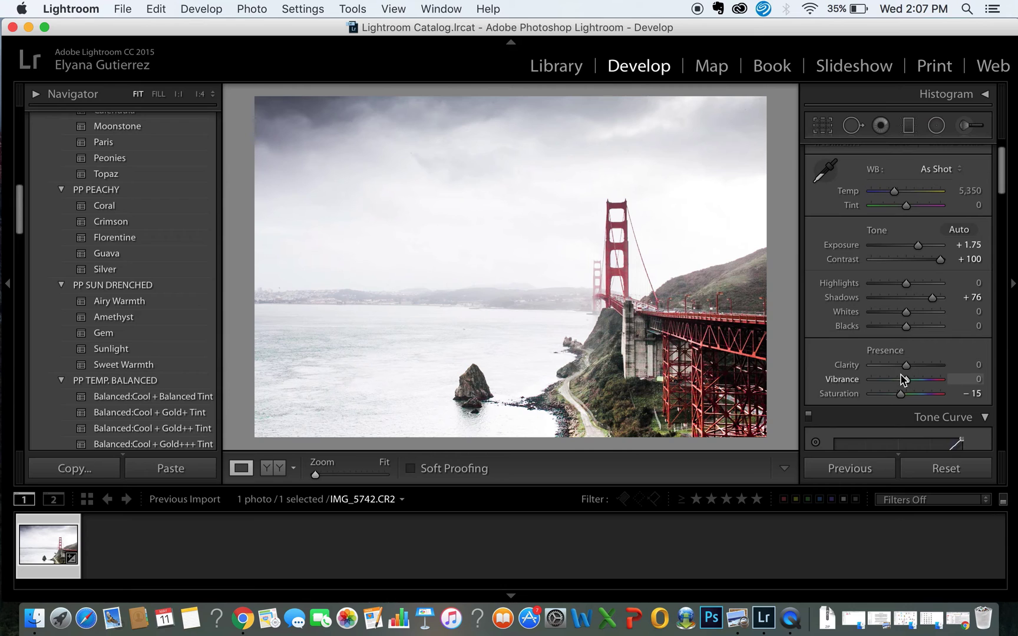
scroll(900, 371, "down", 10)
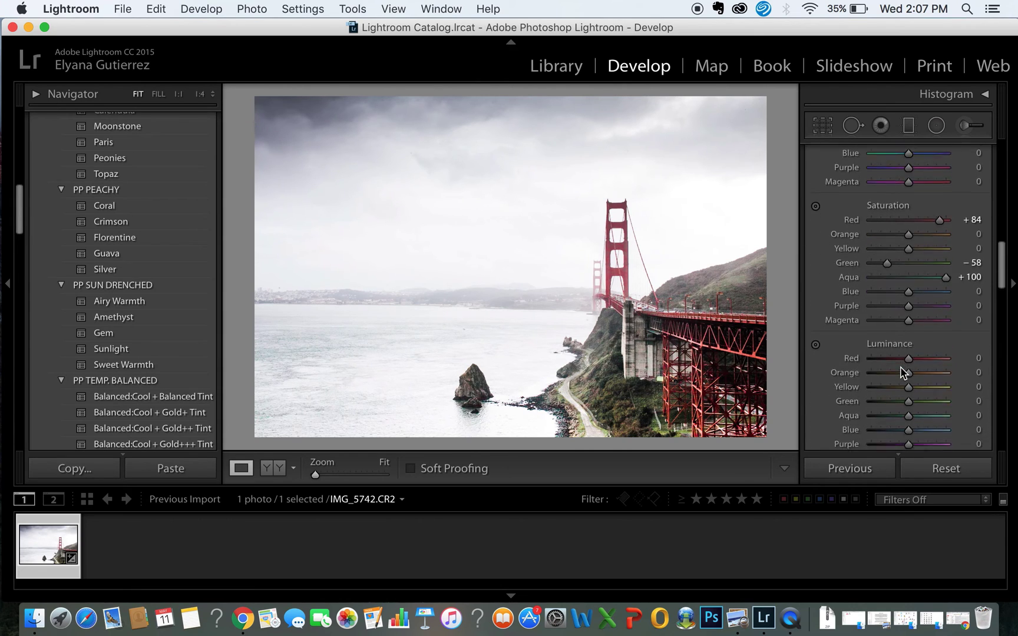
scroll(900, 367, "down", 15)
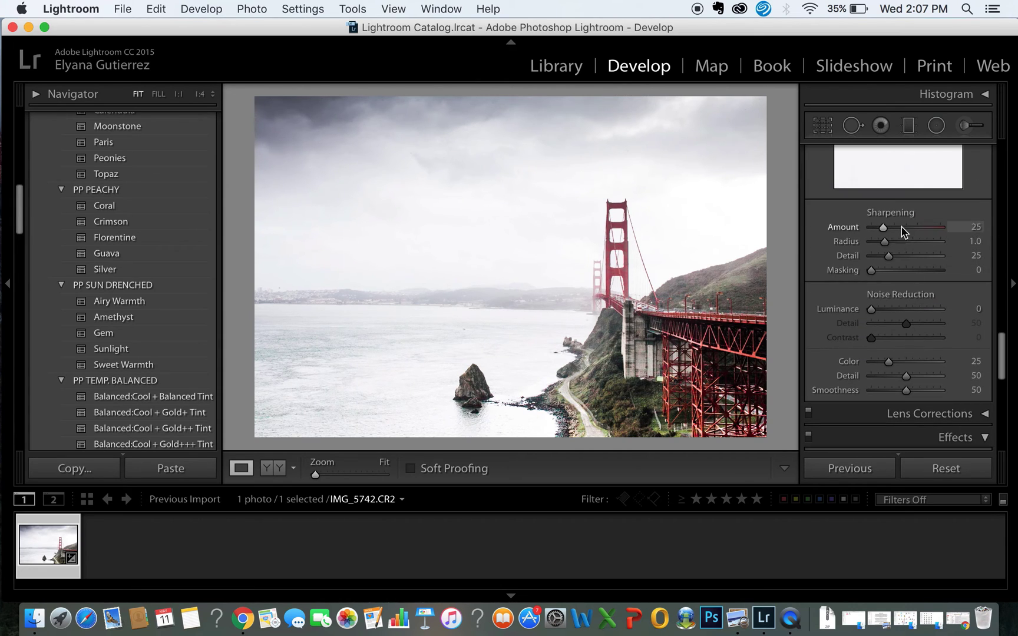
scroll(904, 247, "up", 20)
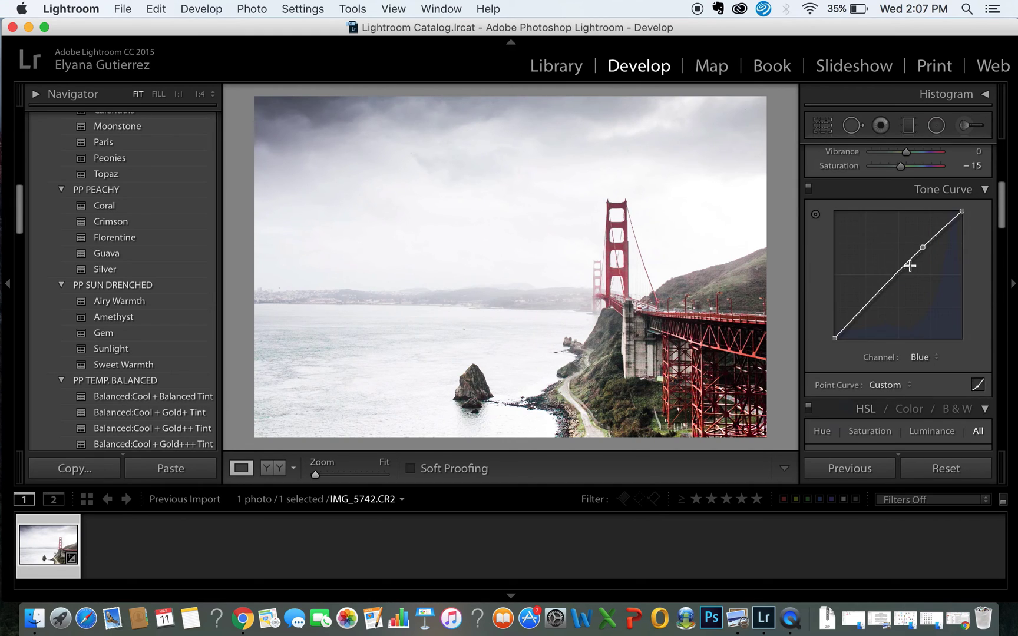
scroll(909, 266, "up", 5)
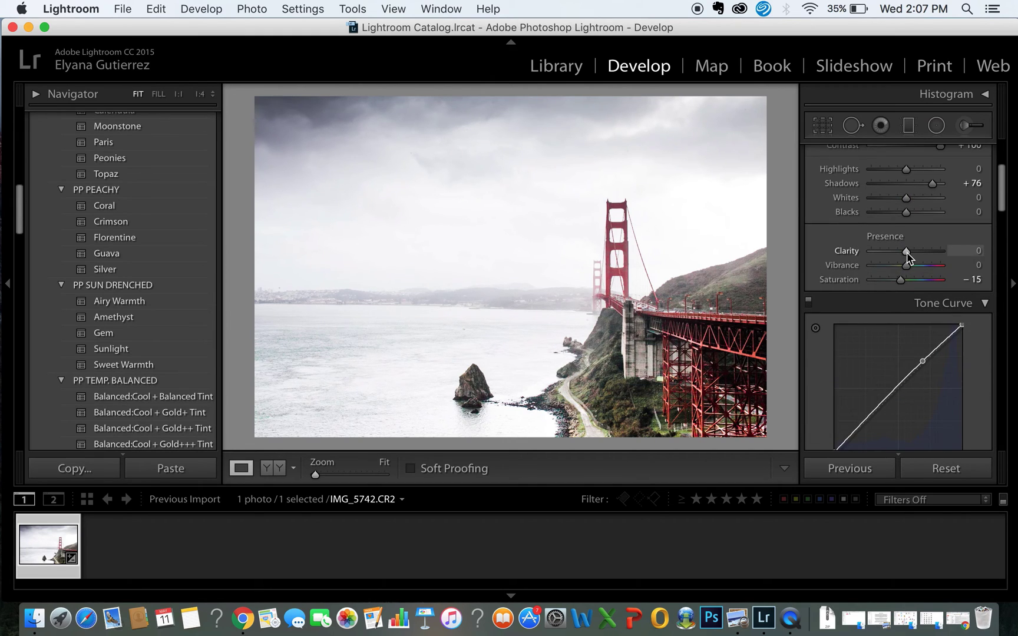
left_click_drag(907, 252, 909, 263)
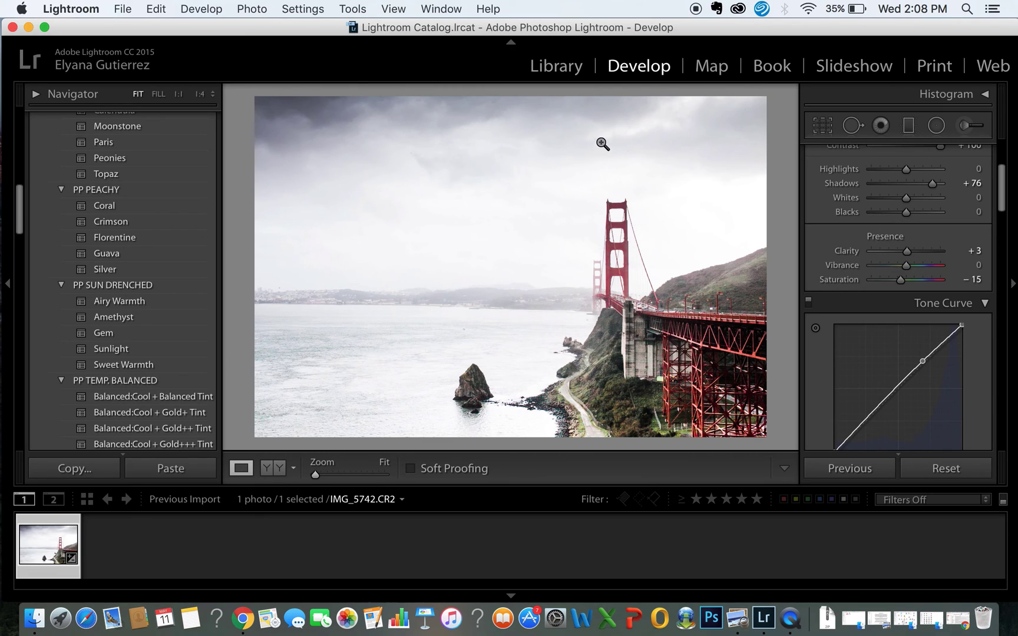
scroll(1004, 183, "up", 3)
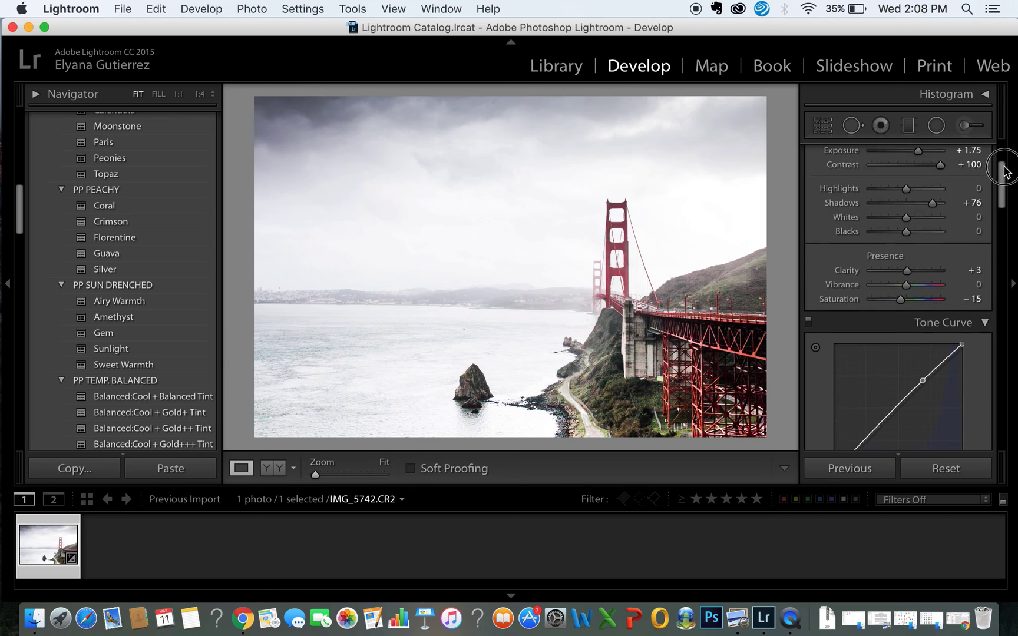